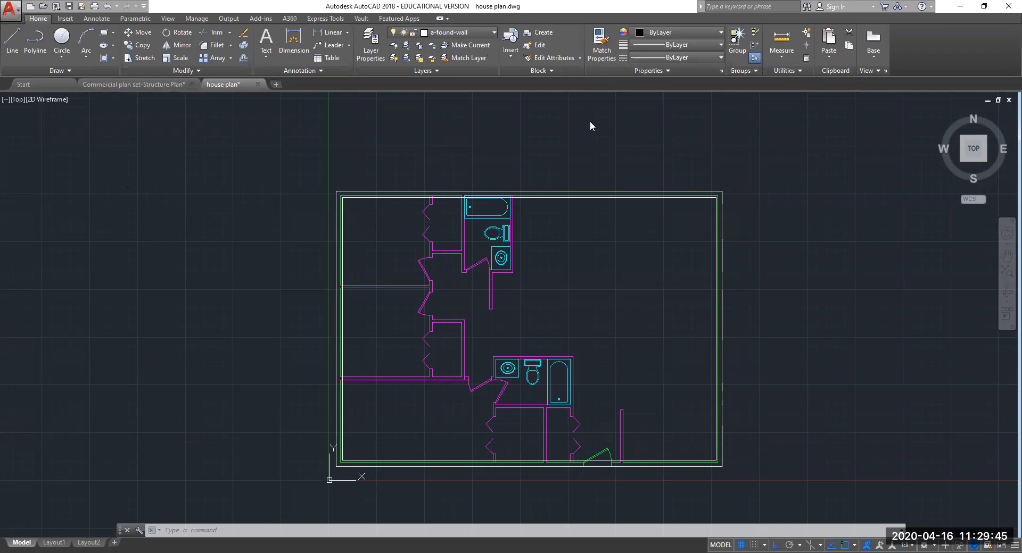
- Turn off the a-found-wall layer so the foundation walls are hidden in the house plan
click(470, 32)
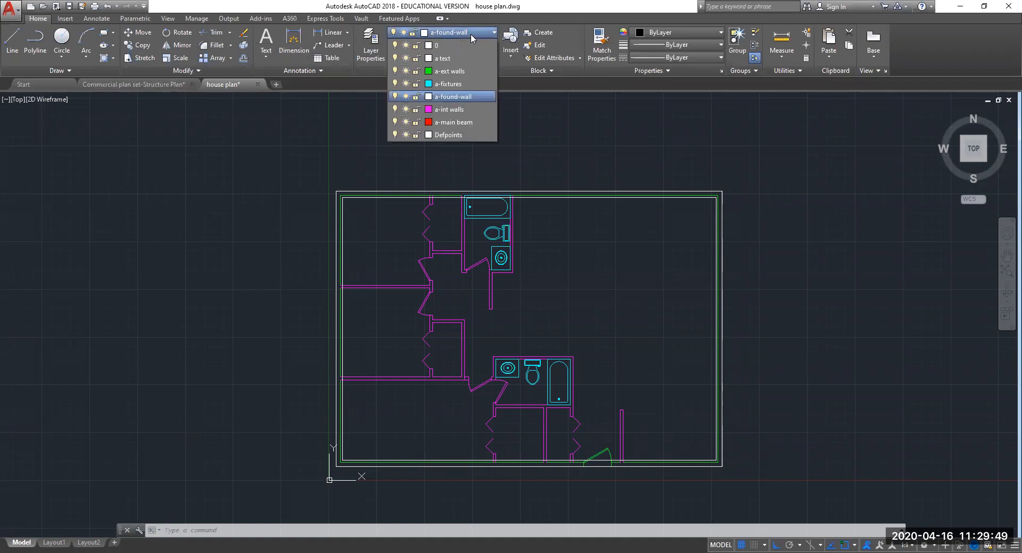
click(394, 97)
click(469, 276)
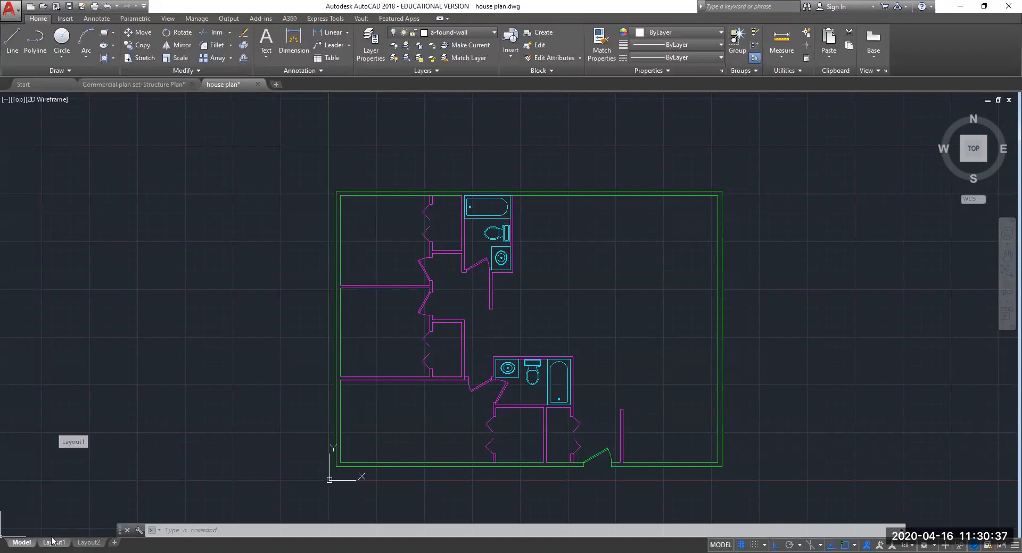
- Switch to the Layout1 sheet and open its page setup for modification
mouse_move(40, 541)
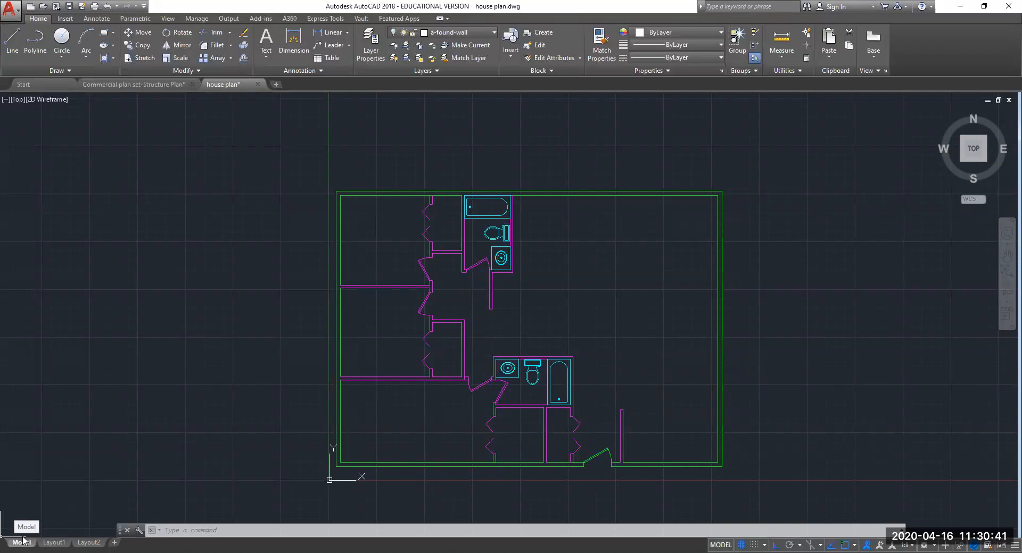
click(52, 542)
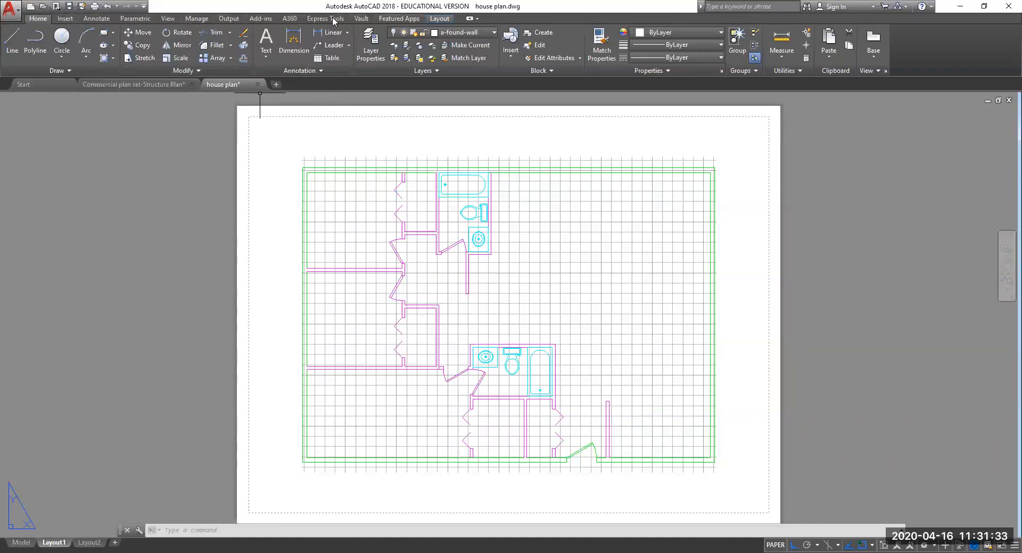
click(440, 20)
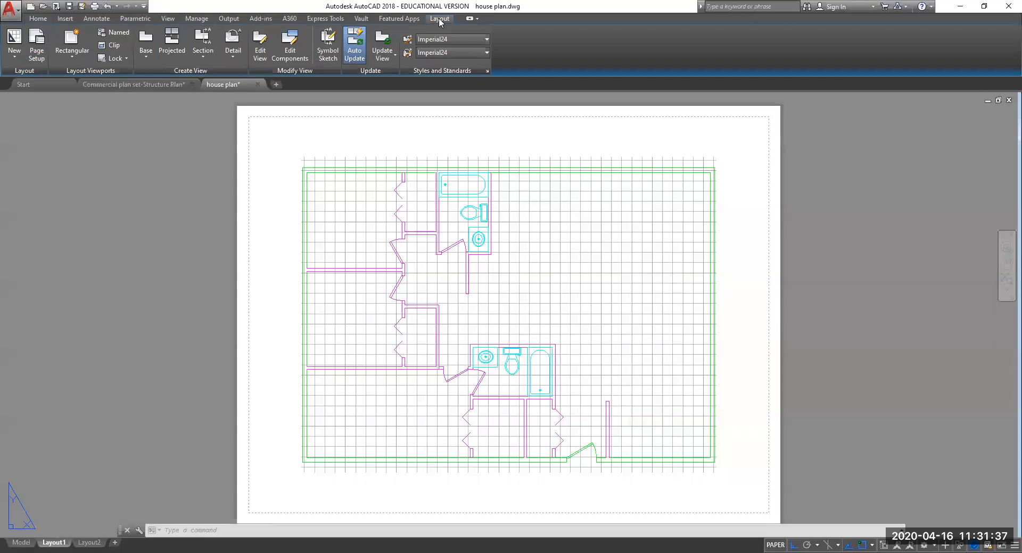
mouse_move(87, 87)
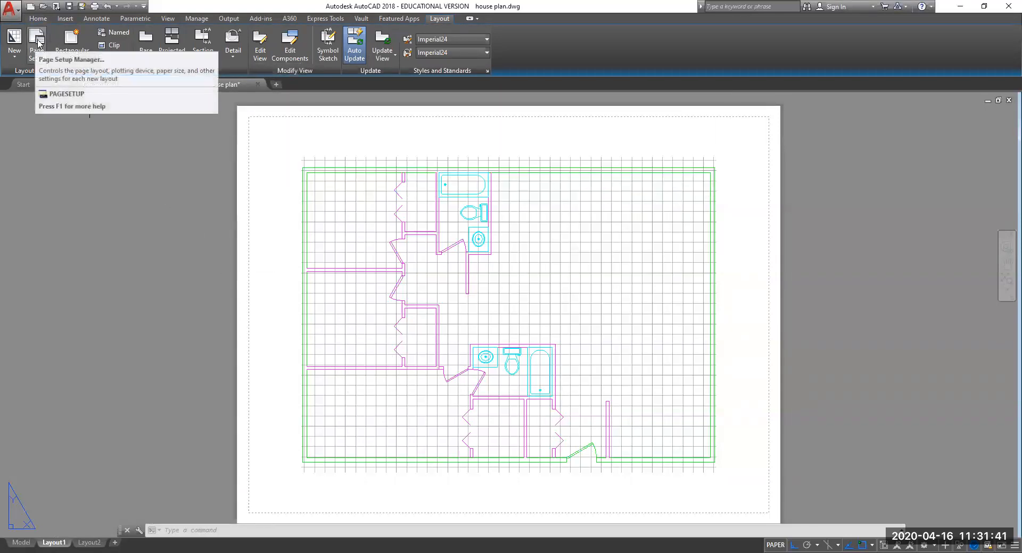
click(39, 38)
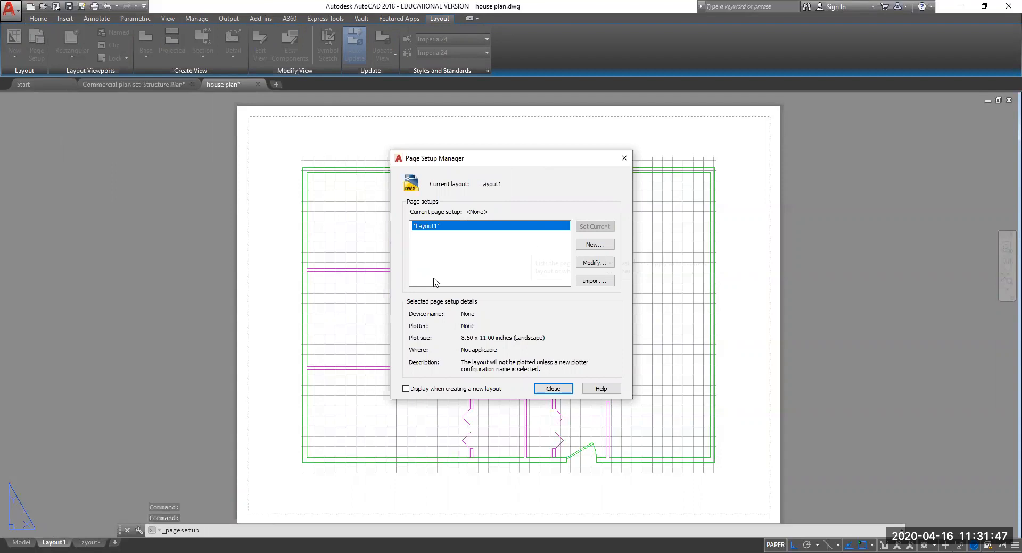
click(585, 263)
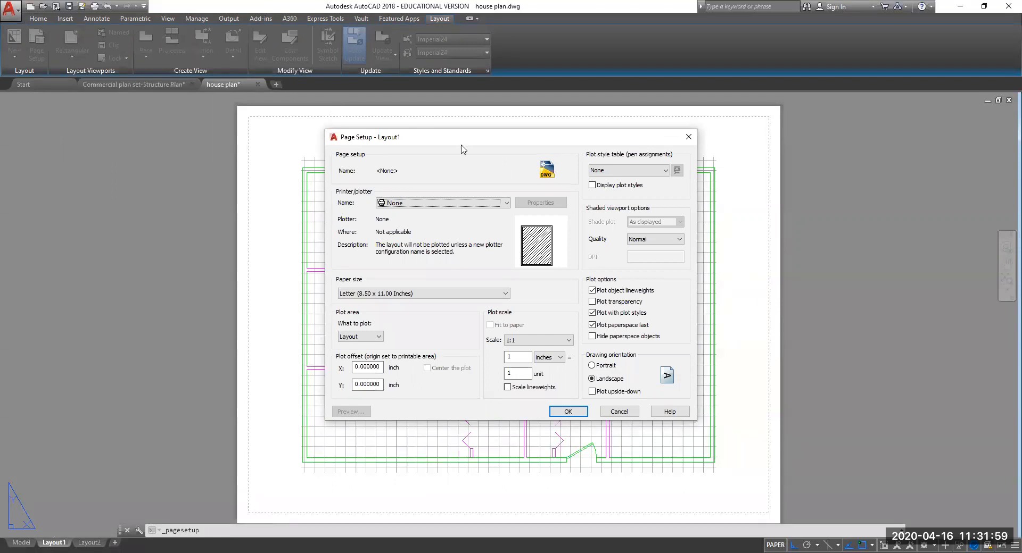
- Set Layout1's plotter to DWG To PDF.pc3 and its paper size to ANSI C (22.00 x 17.00 Inches)
click(425, 207)
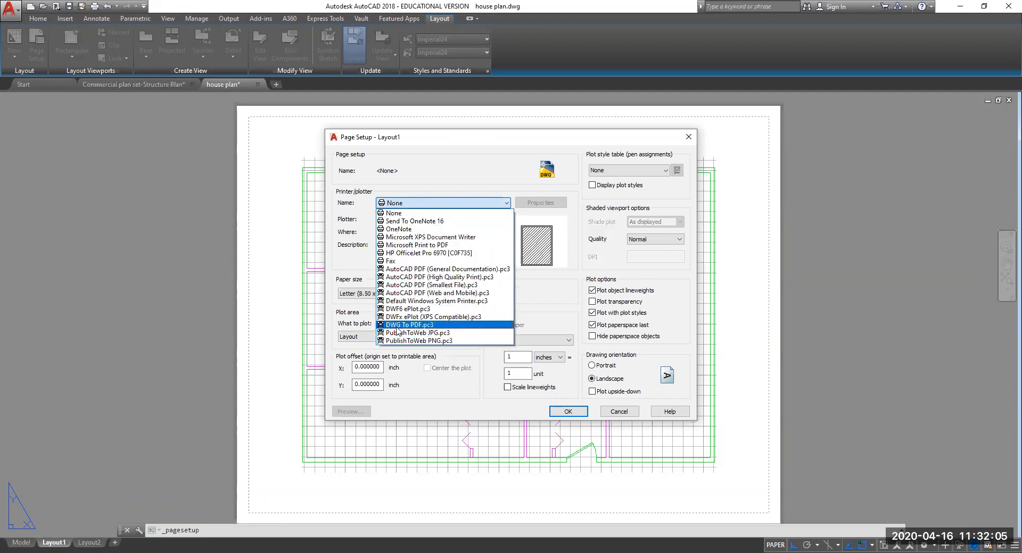
click(417, 326)
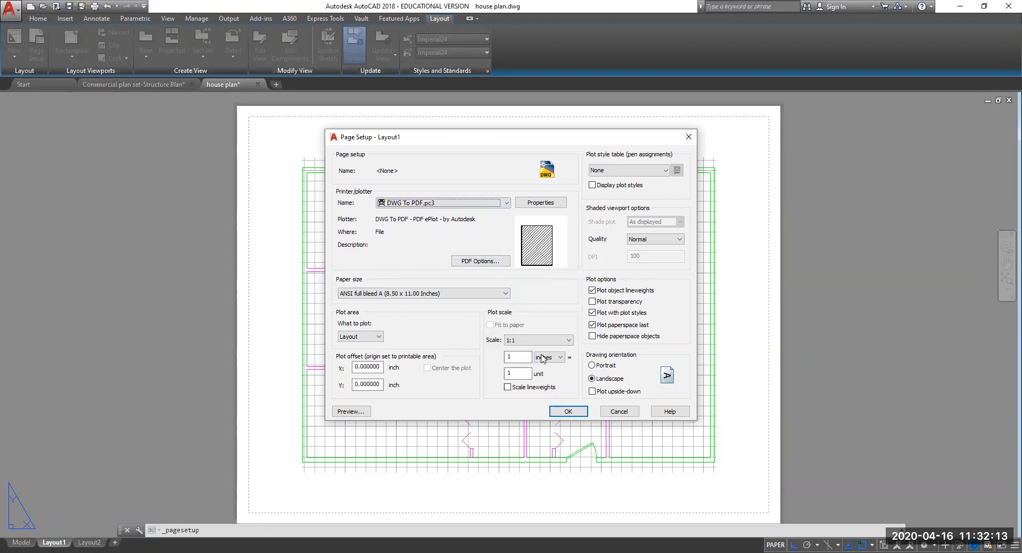
click(465, 296)
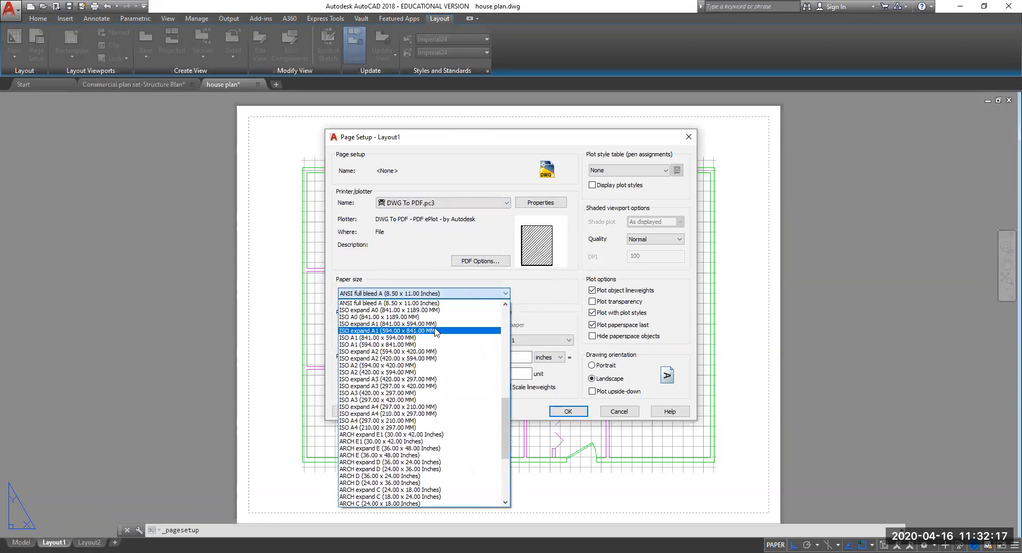
scroll(435, 498, down, 2)
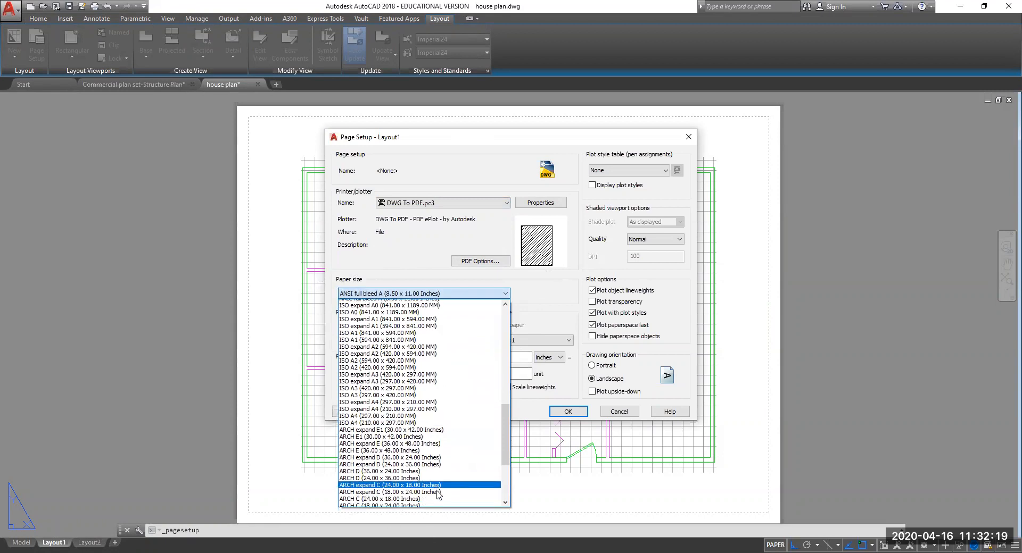
scroll(407, 462, down, 4)
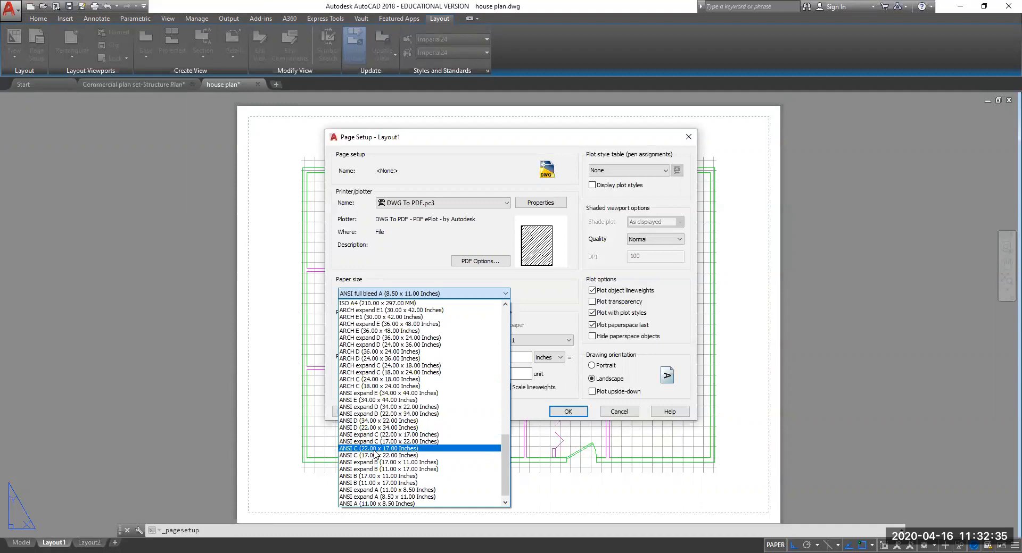
click(403, 450)
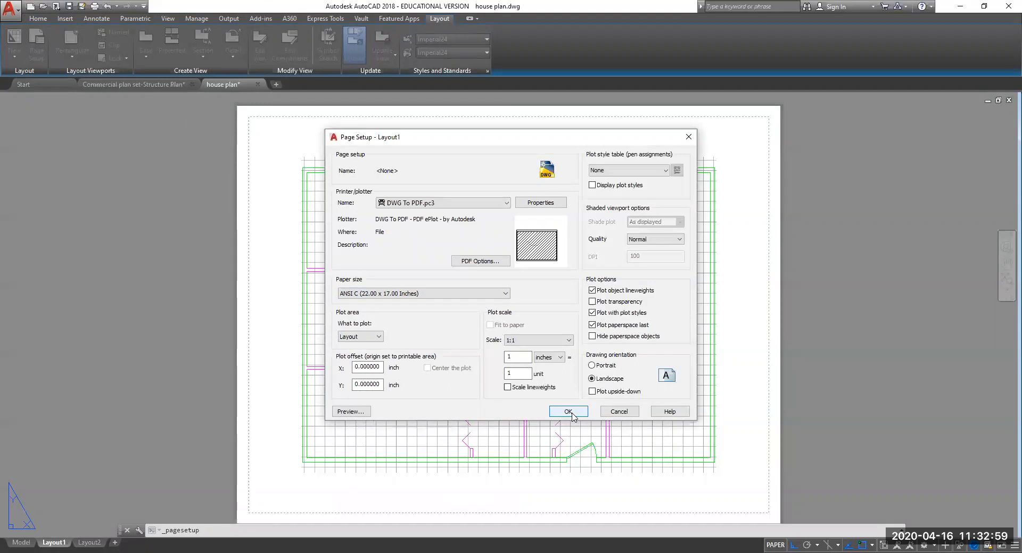
click(572, 413)
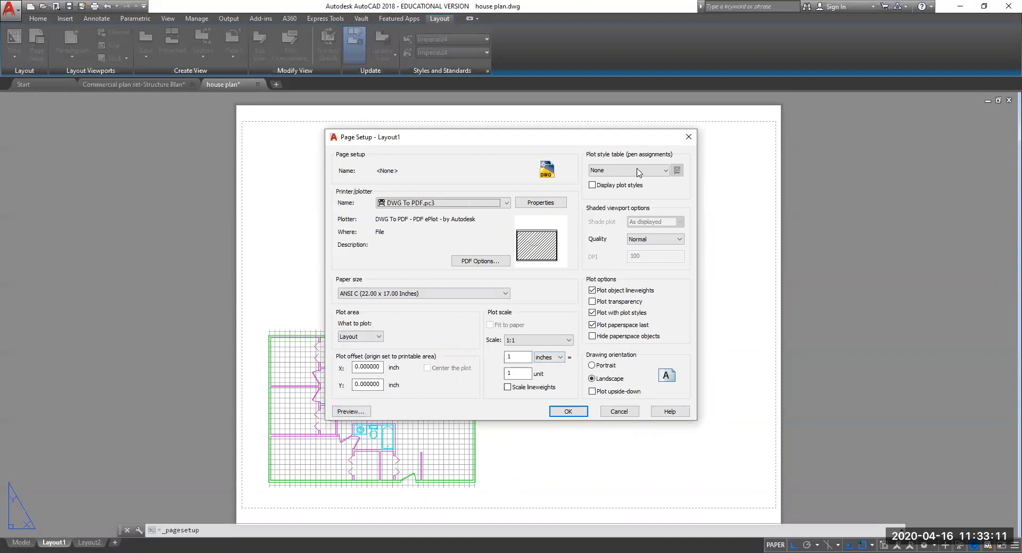
- Assign the Grayscale.ctb plot style table to Layout1 and finish the page setup
click(659, 172)
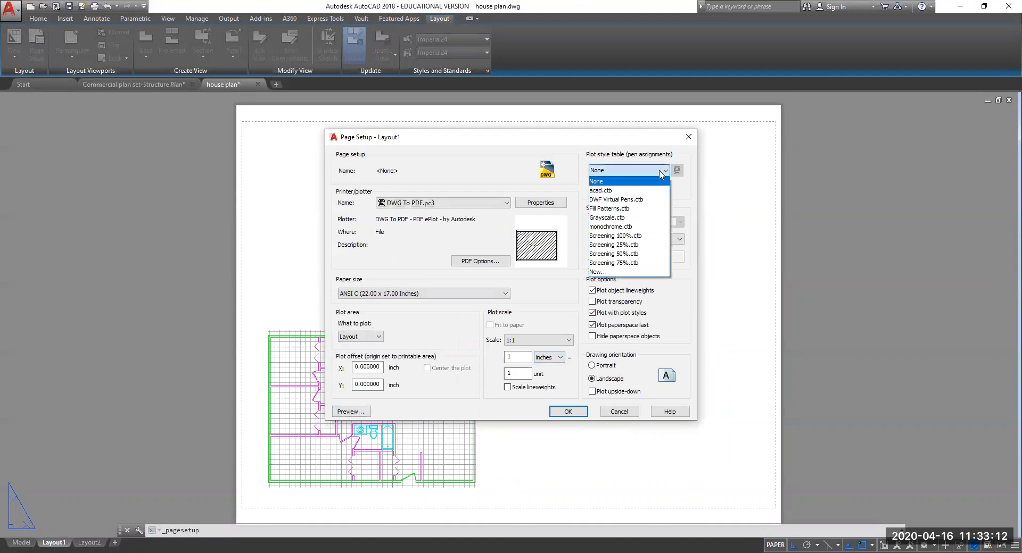
click(612, 218)
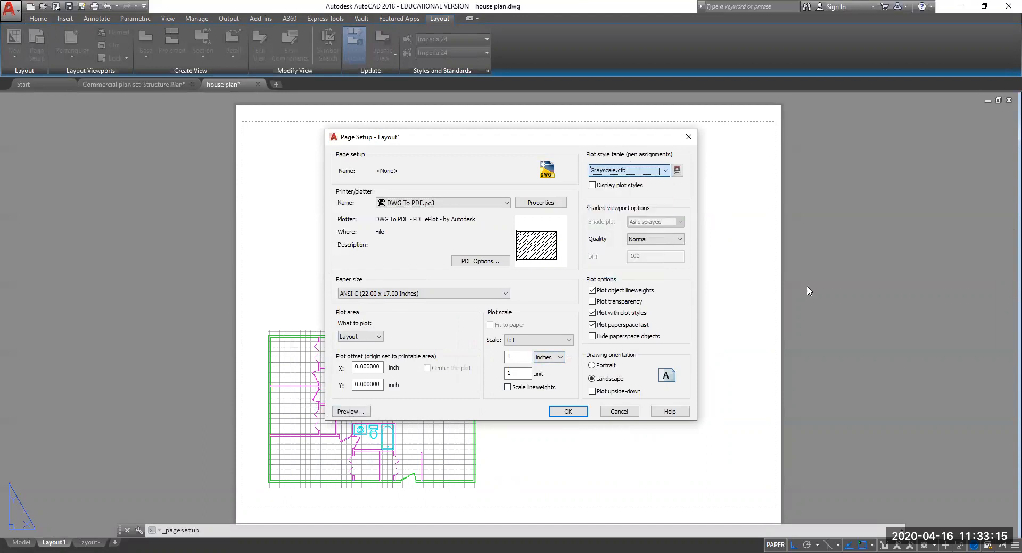
click(570, 415)
click(553, 388)
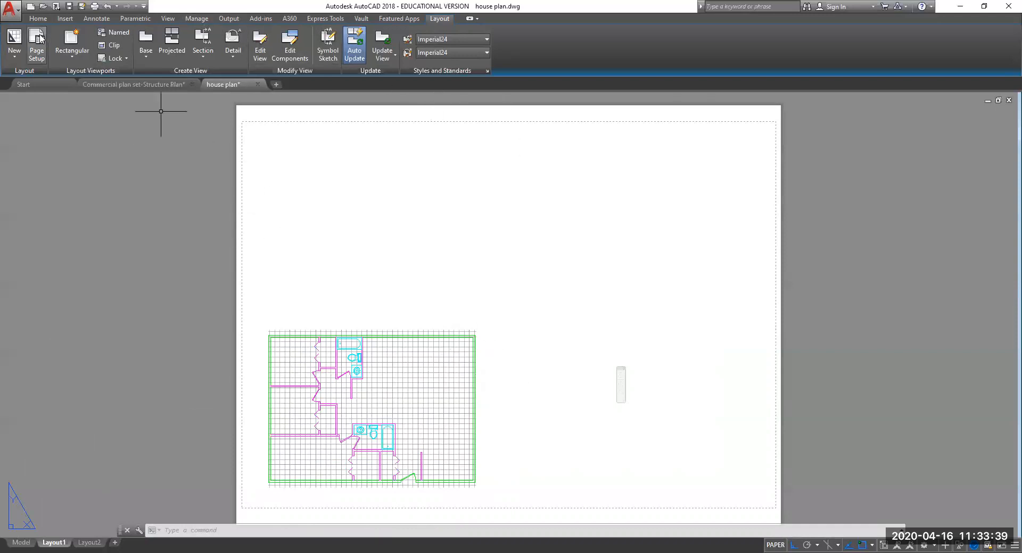
click(12, 9)
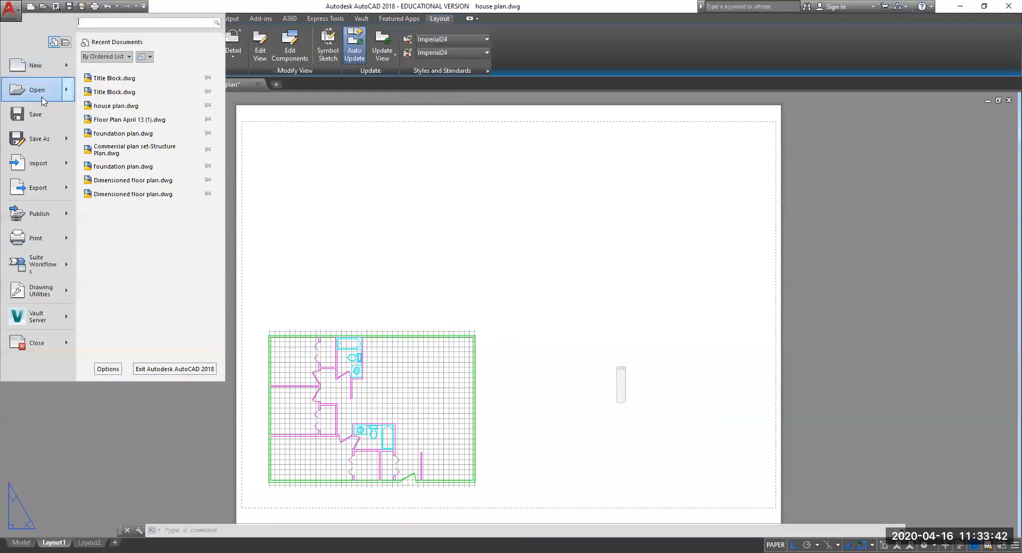
click(360, 142)
- Start inserting a block from a drawing file and browse to the Technical Drafting (F:) drive
click(65, 18)
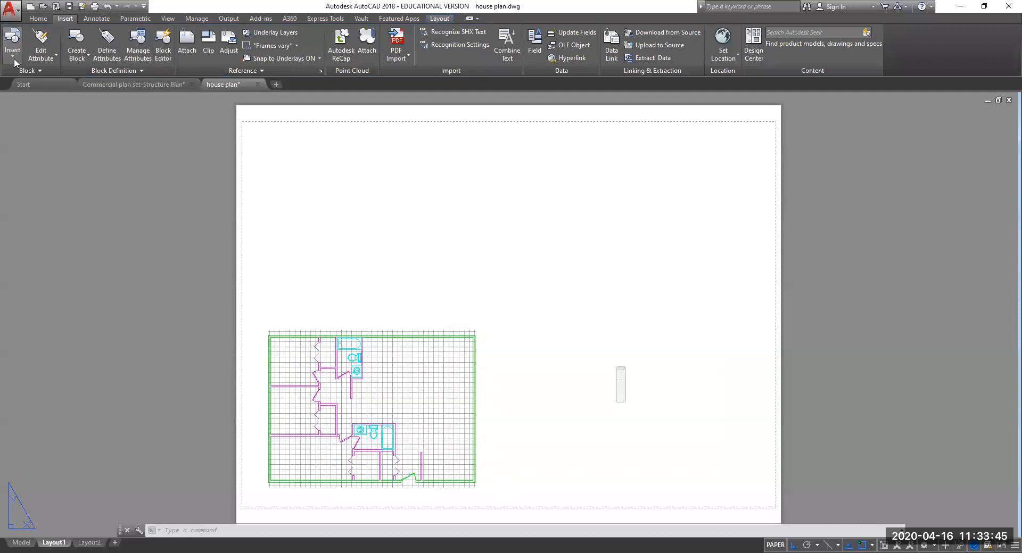
click(16, 39)
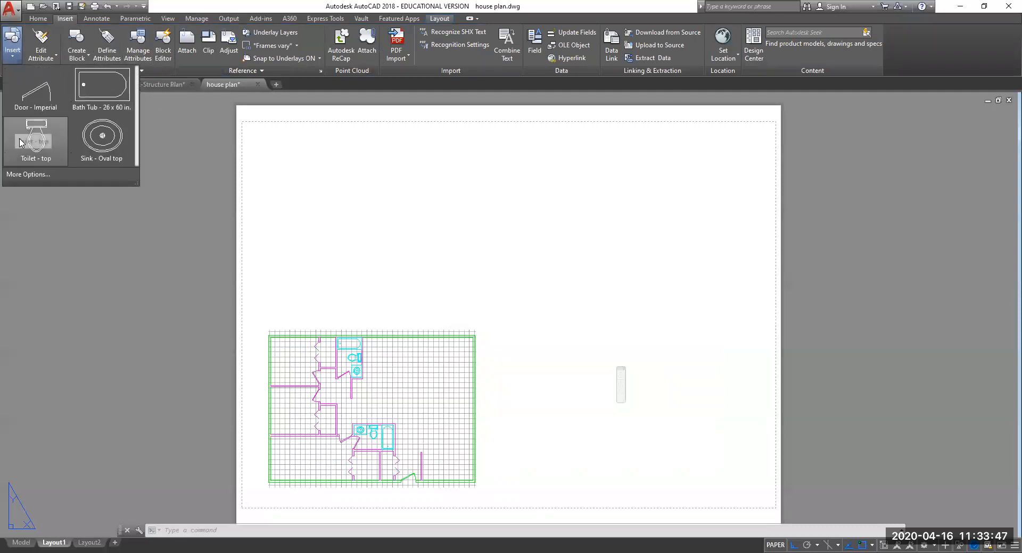
click(28, 175)
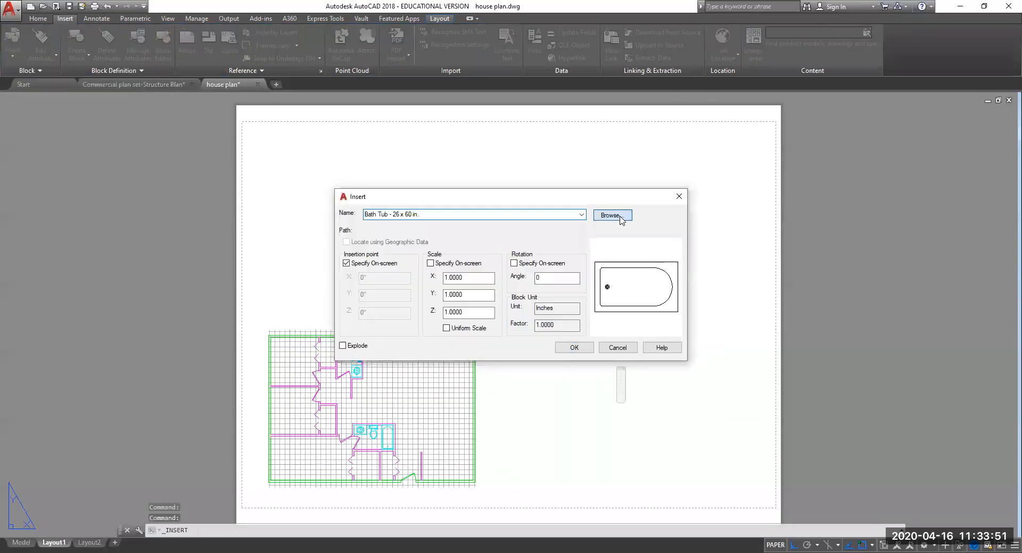
click(612, 216)
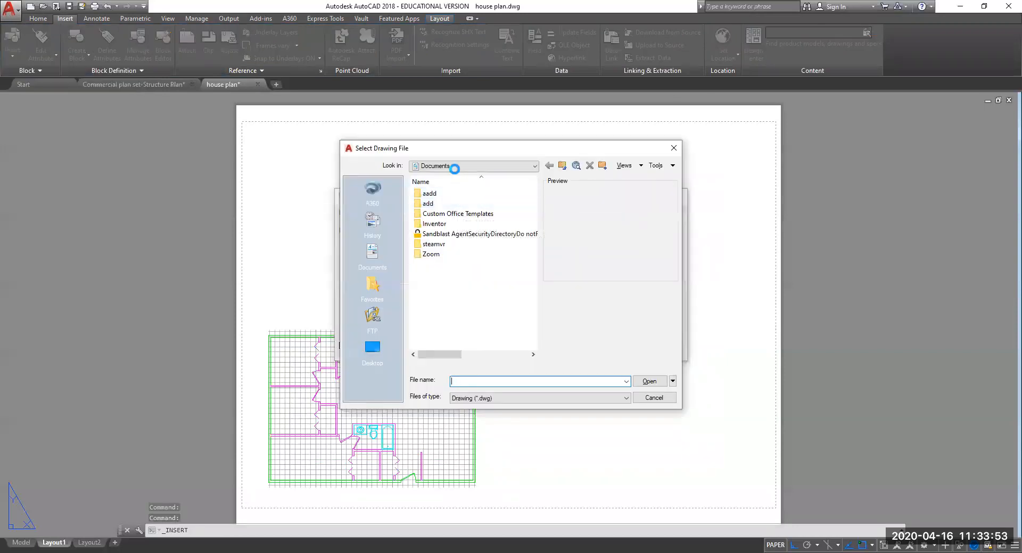
click(455, 167)
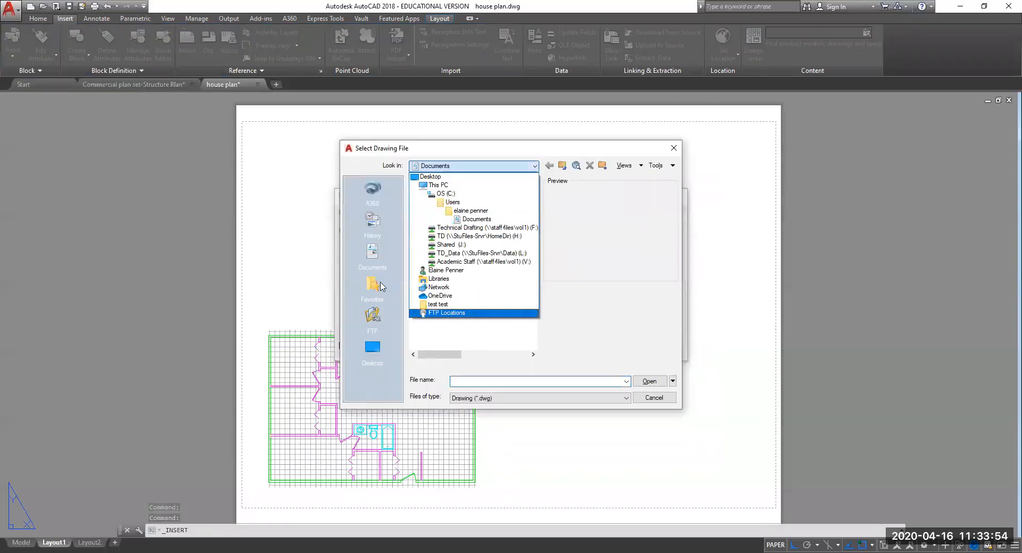
click(448, 228)
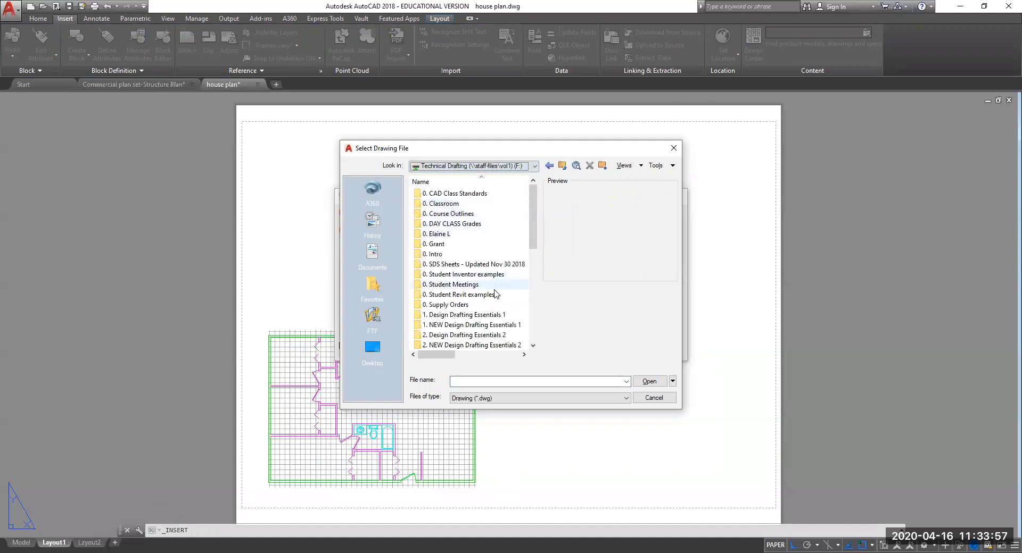
drag(535, 231, 541, 267)
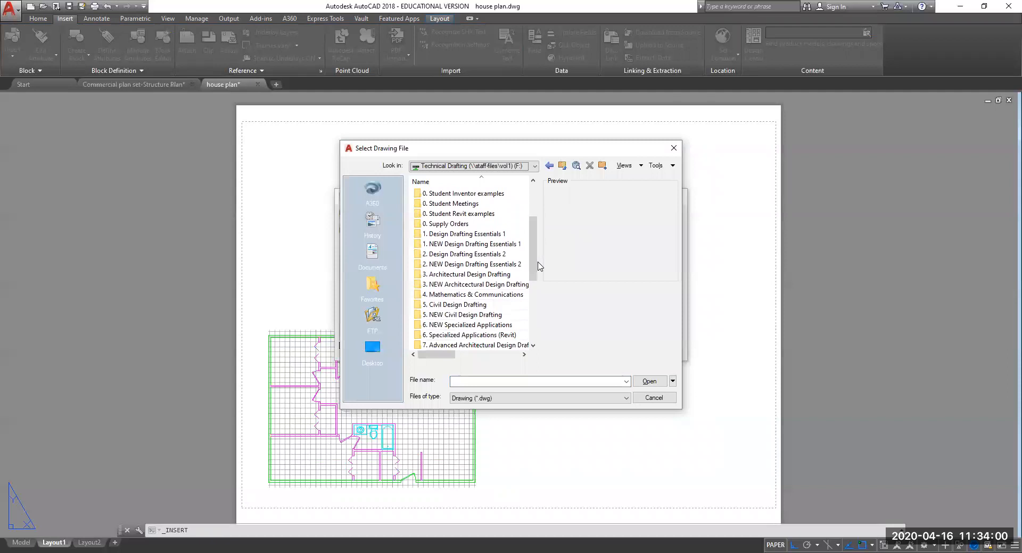
double_click(470, 275)
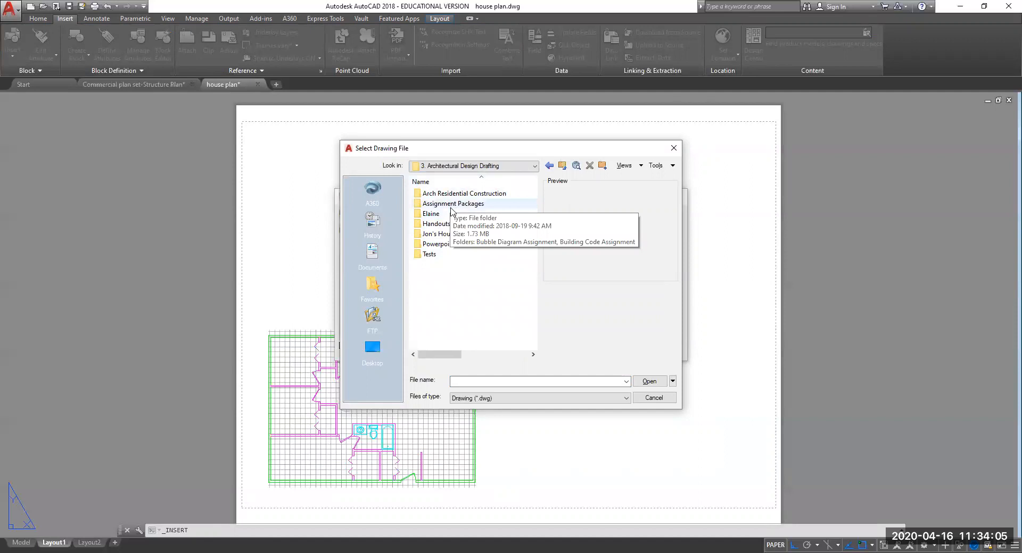
click(475, 167)
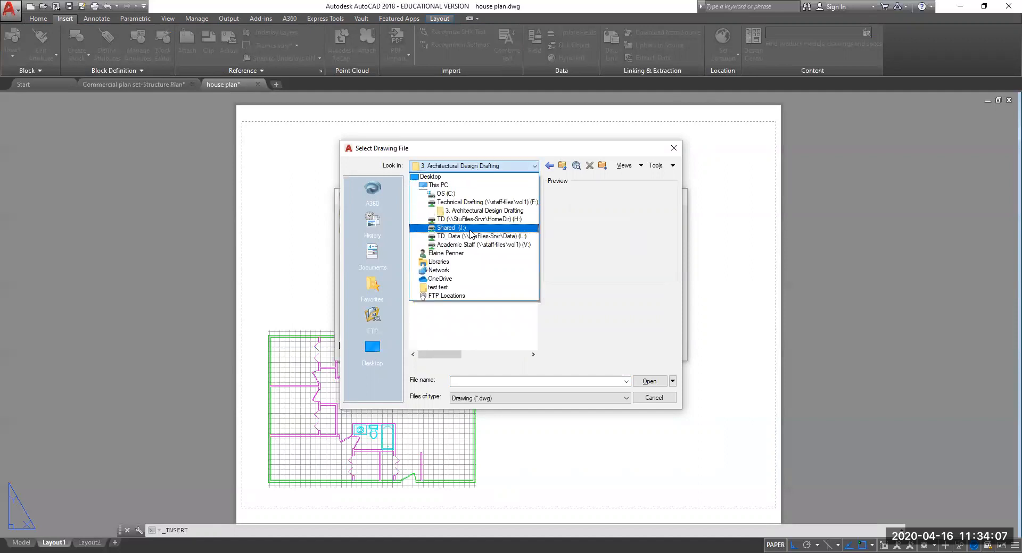
click(475, 202)
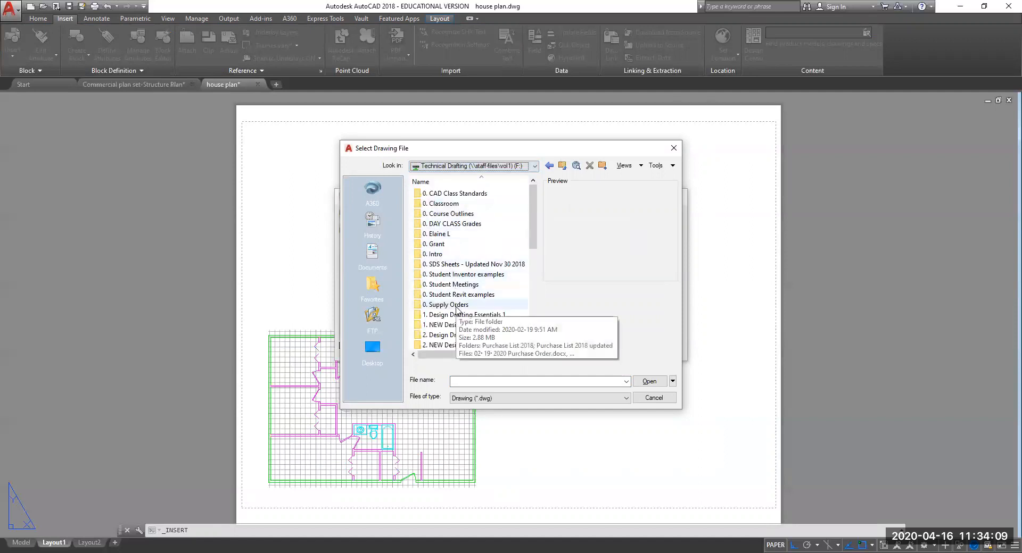
- Choose Title Block.dwg from the Example project folder within 3. NEW Architcectural Design Drafting as the block to insert
click(533, 346)
click(533, 346)
click(534, 346)
click(505, 336)
double_click(505, 336)
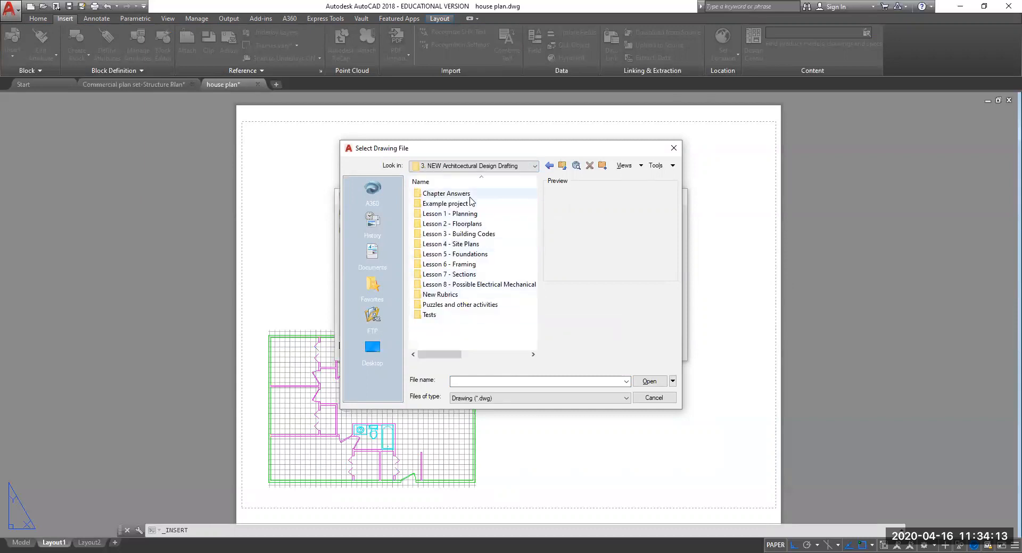
double_click(450, 204)
click(442, 205)
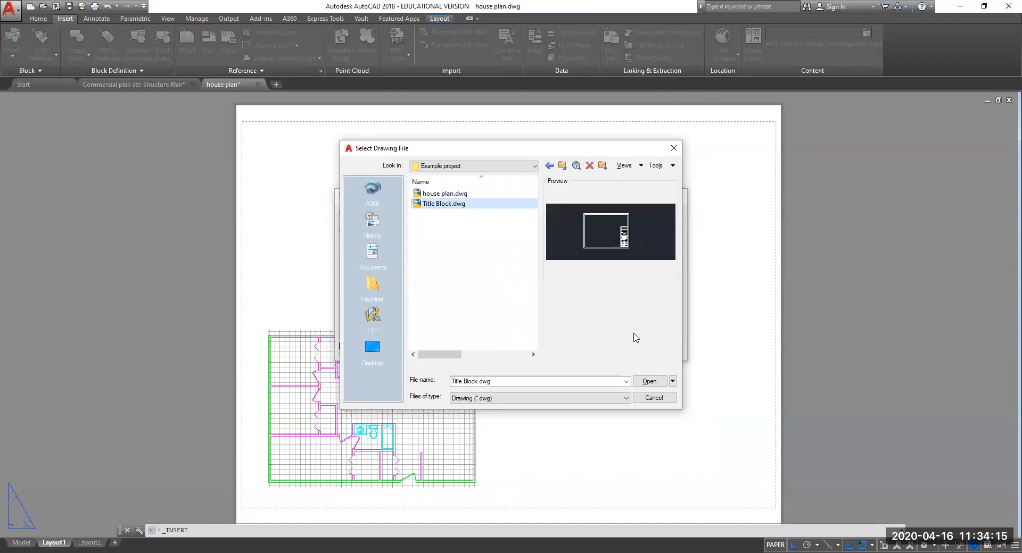
click(649, 382)
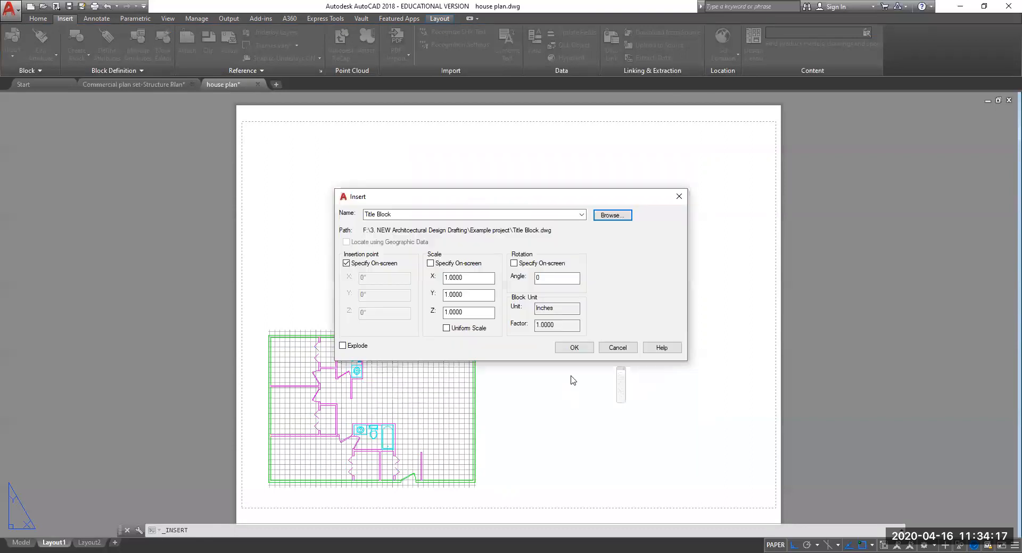
- Place the title block at the lower-left corner of the Layout1 sheet, leaving all its attribute fields blank
click(574, 348)
scroll(479, 377, down, 2)
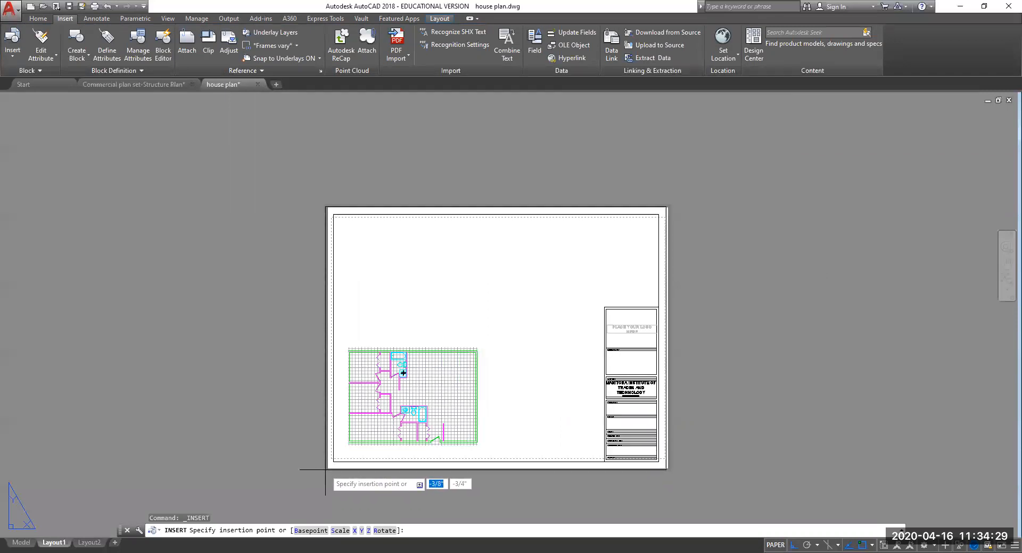
click(327, 470)
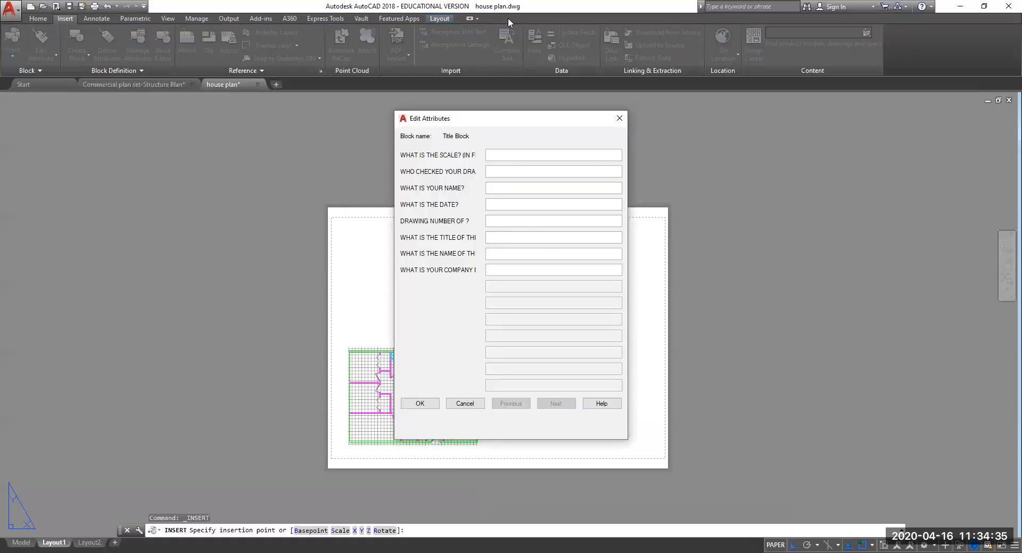
click(419, 404)
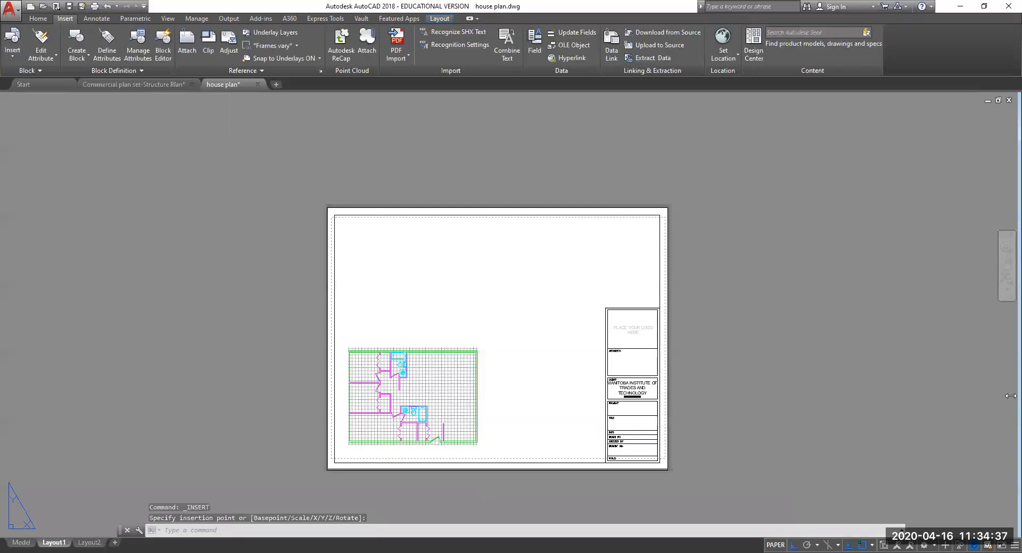
- Inspect the title block border against the dashed printable area and paper edges along the left and upper sides of the Layout1 sheet
scroll(317, 298, up, 4)
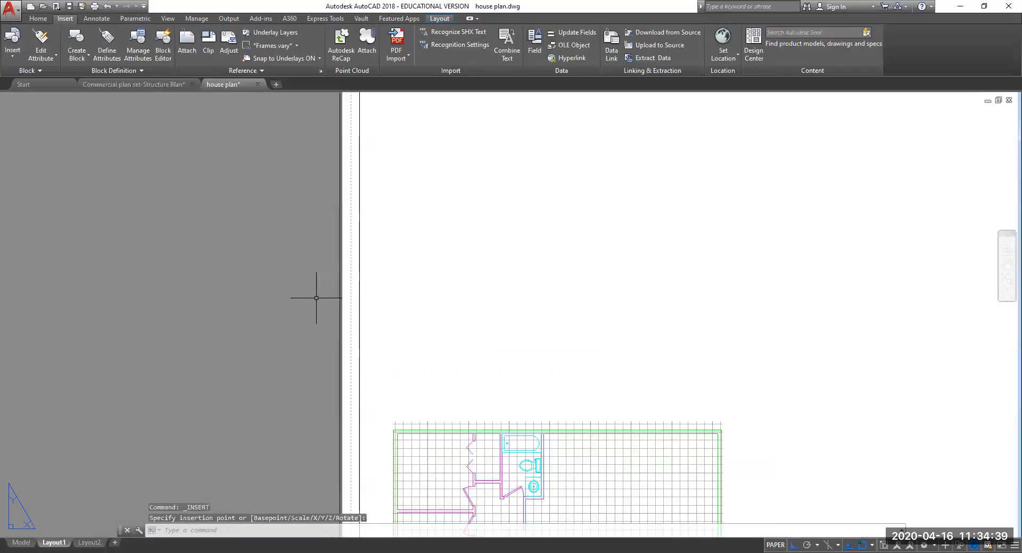
scroll(334, 234, up, 3)
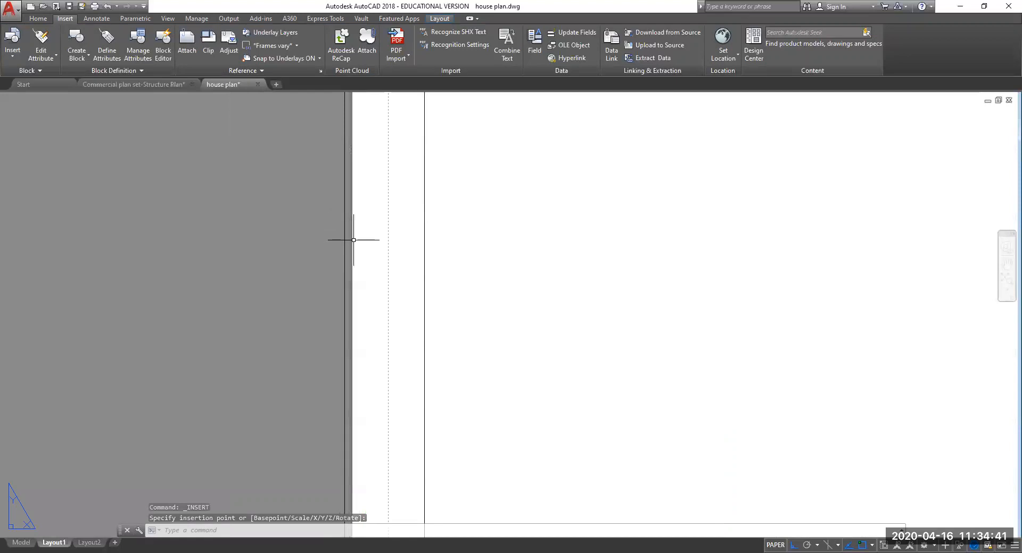
scroll(376, 354, down, 8)
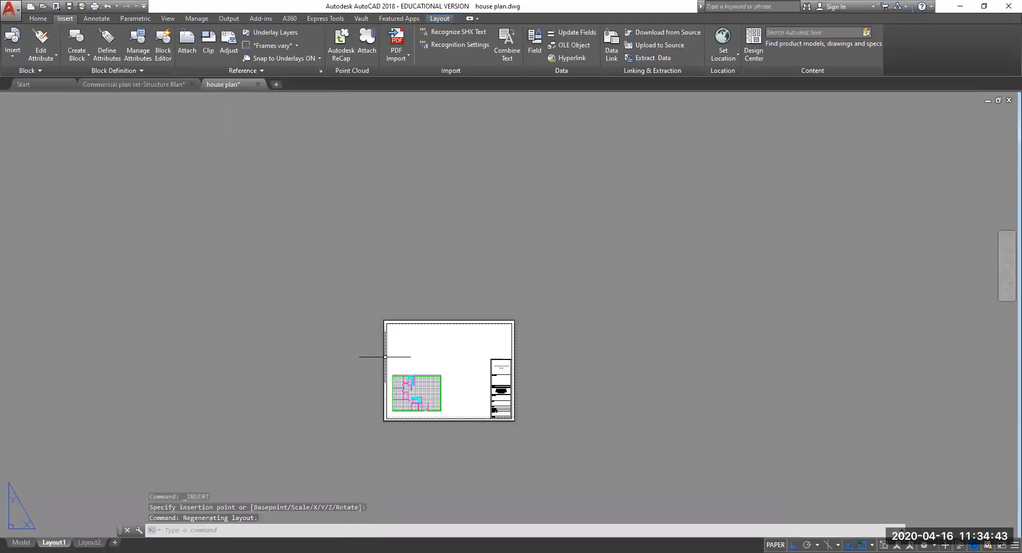
scroll(399, 340, up, 5)
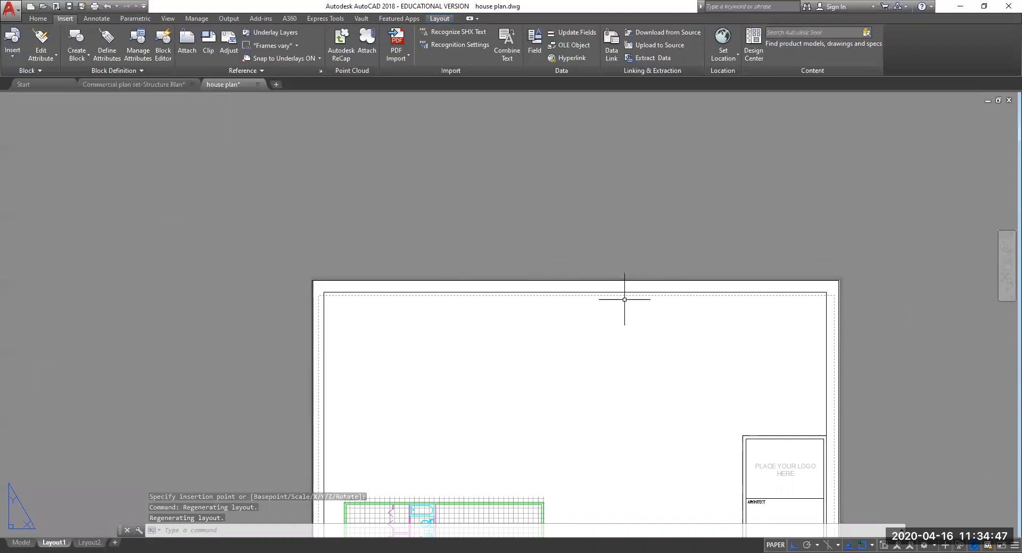
middle_drag(625, 292, 520, 105)
scroll(643, 232, down, 2)
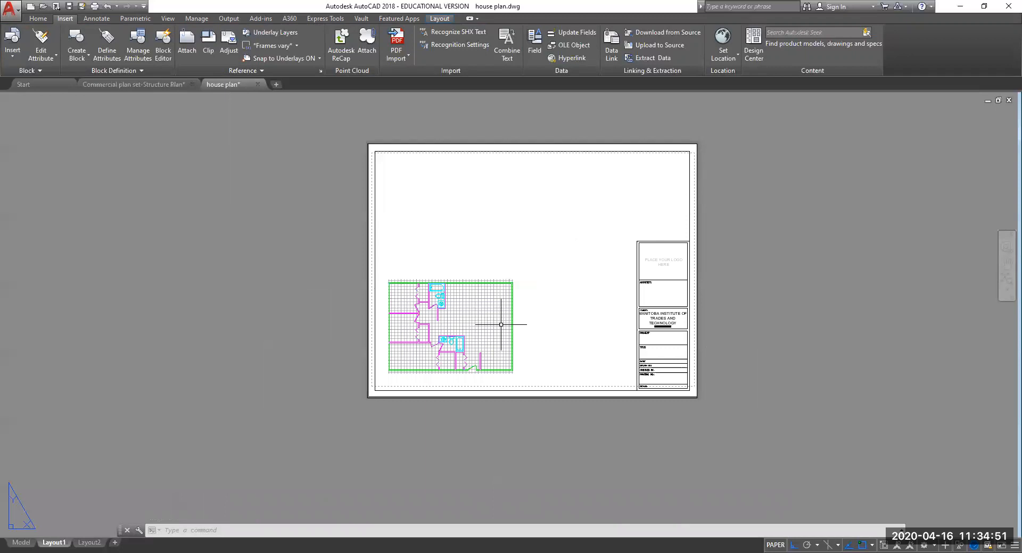
middle_drag(533, 399, 522, 429)
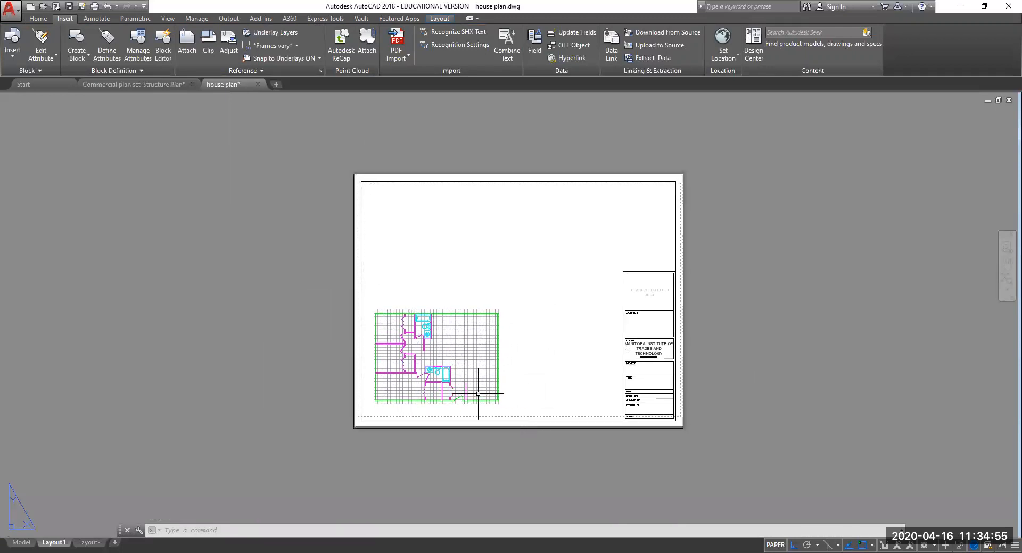